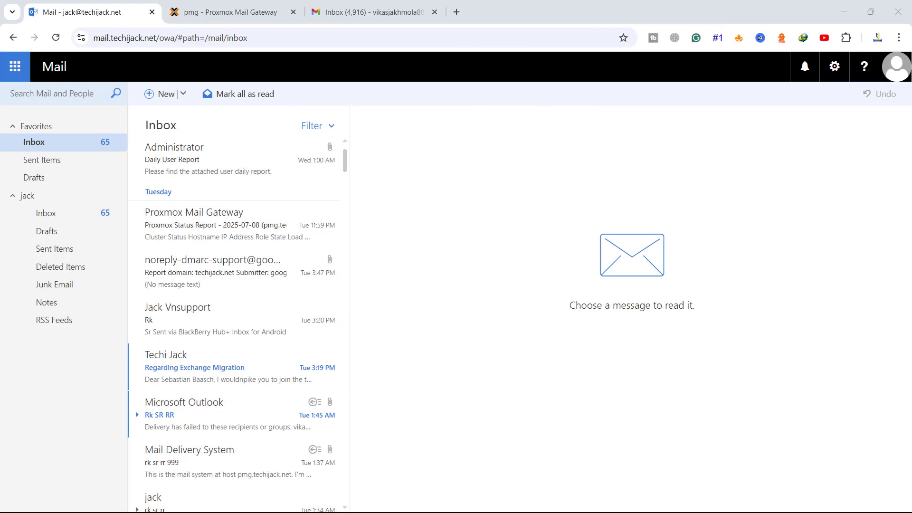
Step: Check the signed-in Outlook account, then switch to the empty PMG Tracking Center
{"action": "left_click", "coordinate": [896, 67]}
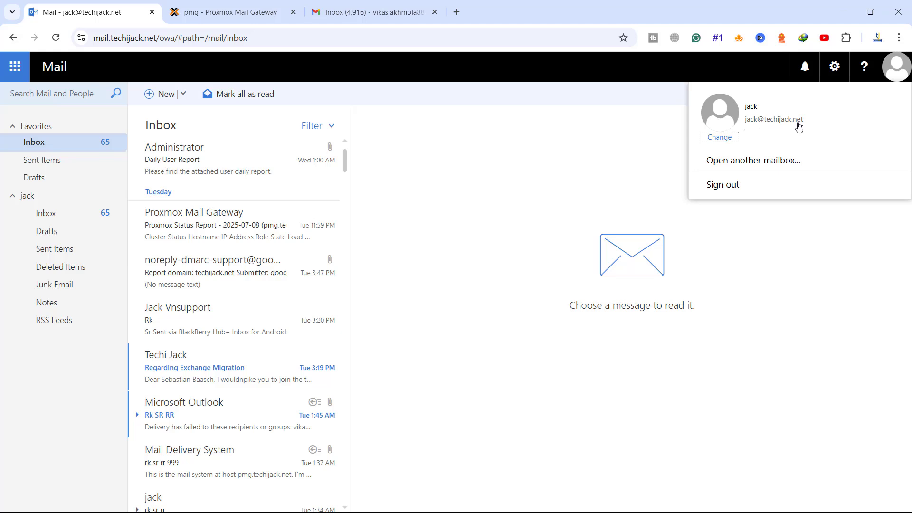
{"action": "left_click", "coordinate": [209, 15]}
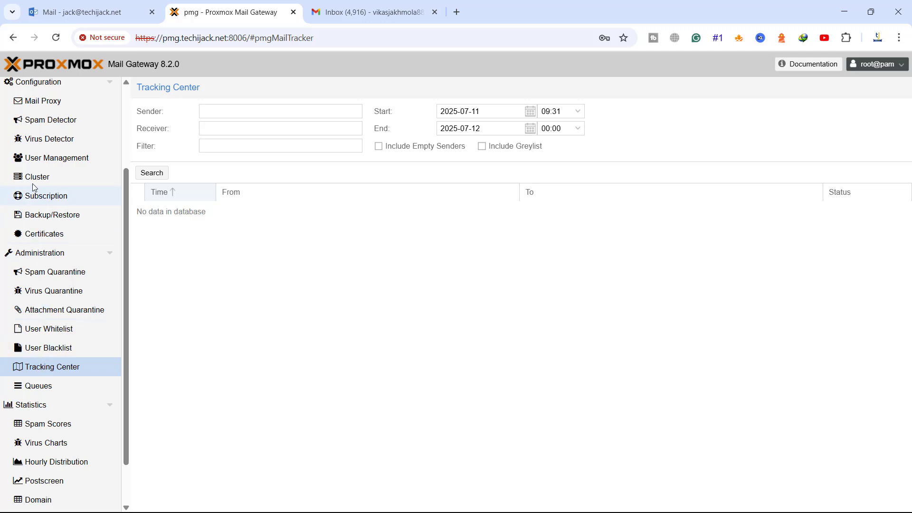
{"action": "scroll", "coordinate": [32, 199], "scroll_direction": "up", "scroll_amount": 2}
Step: Bring up PMG Mail Proxy, then send the 'Without Config' Gmail test after checking its recipient
{"action": "left_click", "coordinate": [34, 222]}
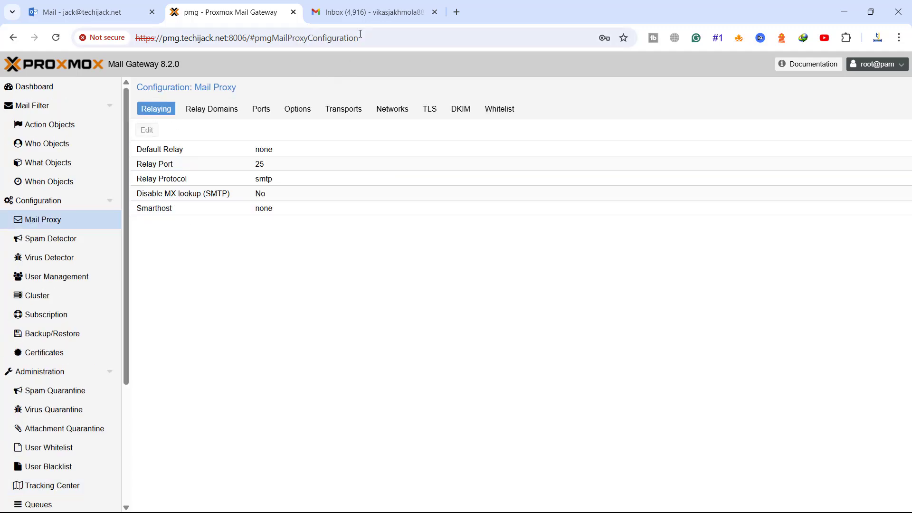
{"action": "left_click", "coordinate": [369, 12]}
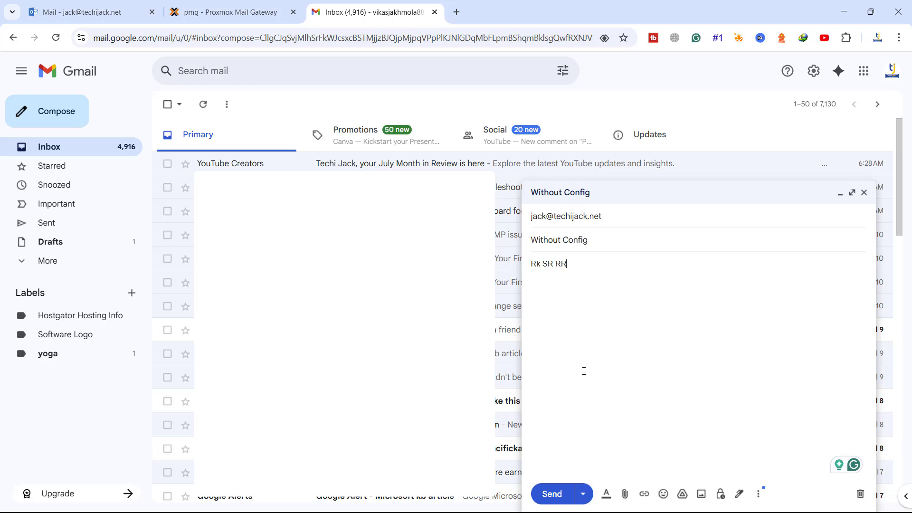
{"action": "left_click", "coordinate": [549, 217]}
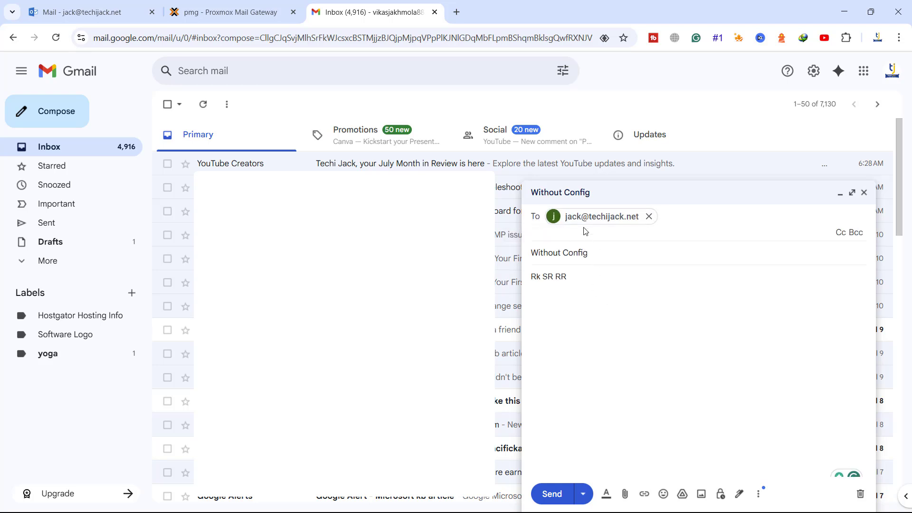
{"action": "left_click", "coordinate": [557, 496]}
{"action": "left_click", "coordinate": [435, 12]}
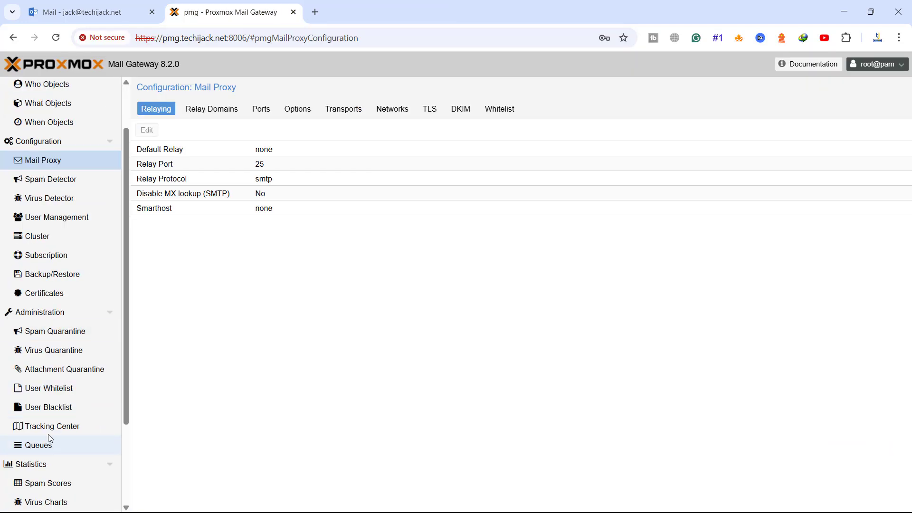
{"action": "left_click", "coordinate": [49, 427]}
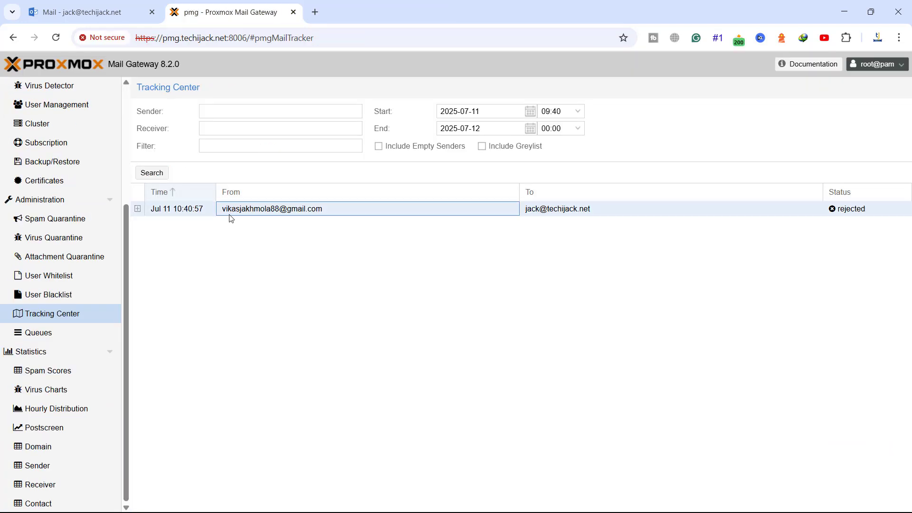
{"action": "left_click_drag", "start_coordinate": [225, 208], "coordinate": [337, 208]}
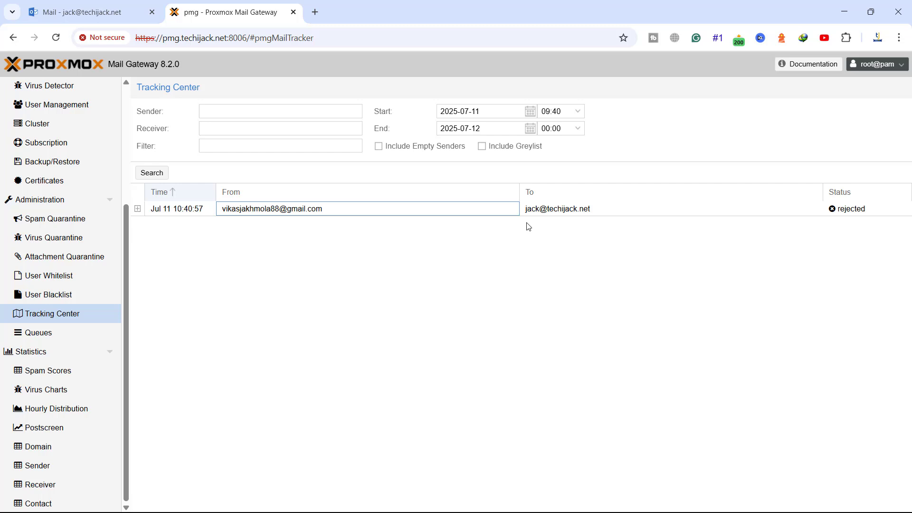
{"action": "left_click_drag", "start_coordinate": [527, 209], "coordinate": [597, 214]}
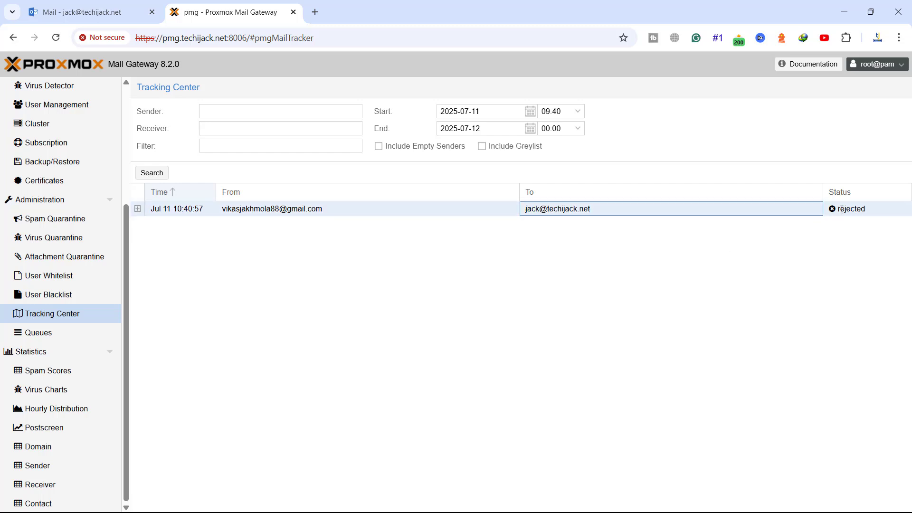
{"action": "left_click", "coordinate": [824, 214]}
{"action": "double_click", "coordinate": [164, 209]}
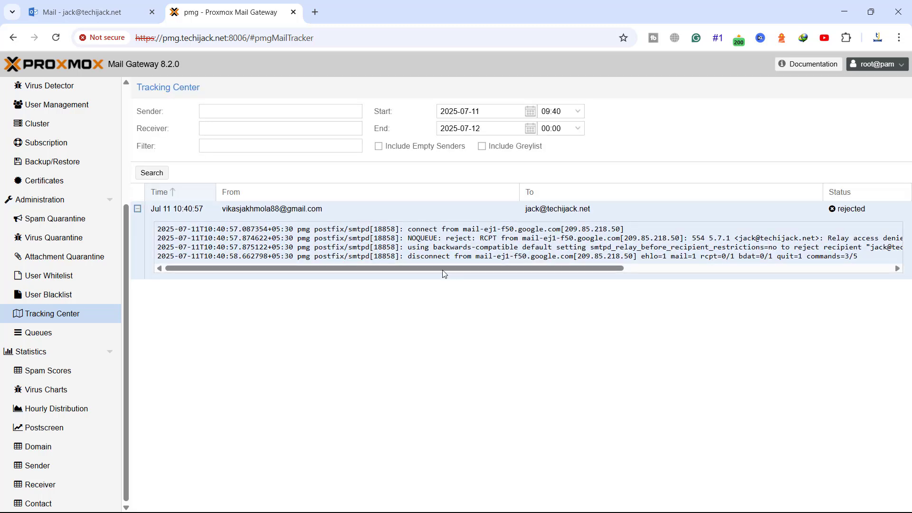
{"action": "left_click_drag", "start_coordinate": [457, 269], "coordinate": [641, 270]}
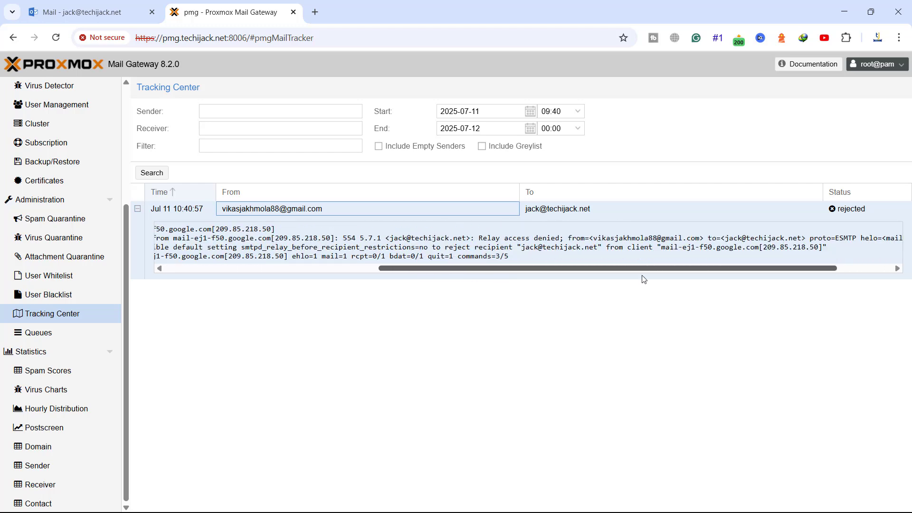
{"action": "left_click_drag", "start_coordinate": [526, 239], "coordinate": [285, 269]}
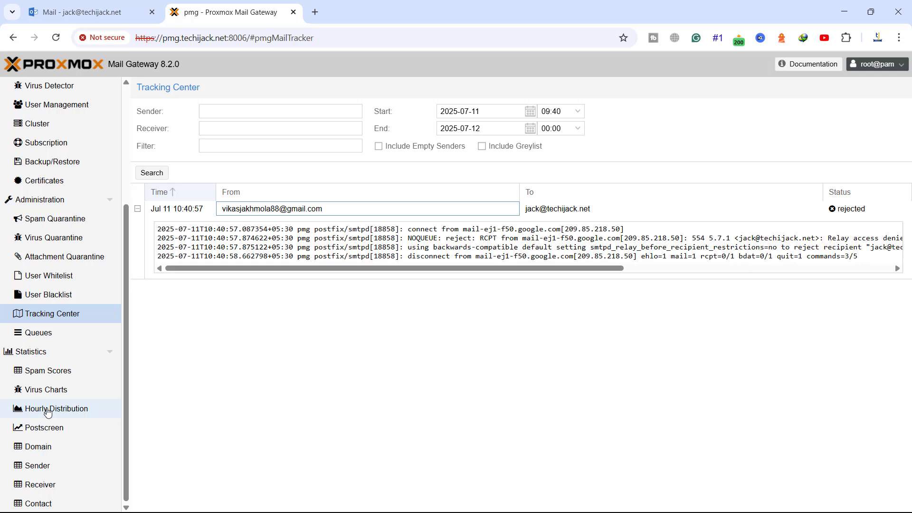
{"action": "left_click", "coordinate": [152, 174]}
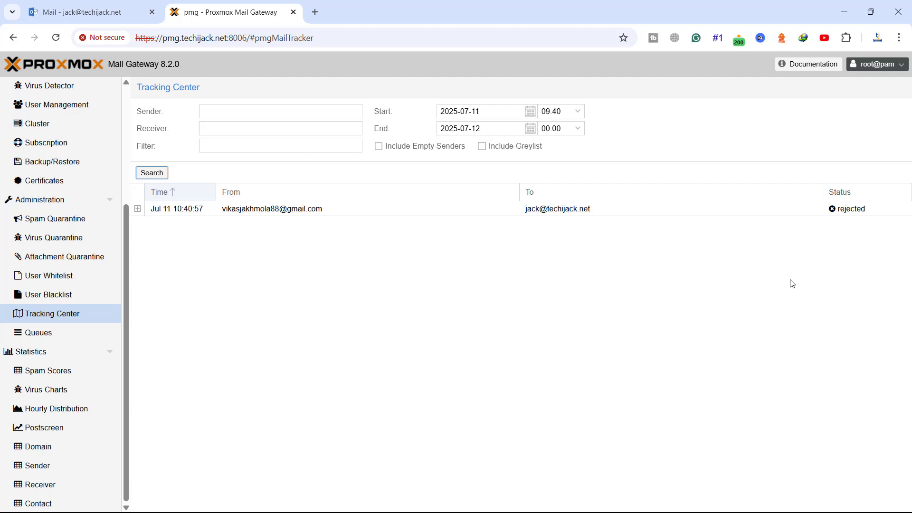
Step: Change the Mail Proxy default relay from none to 103.134.46.91
{"action": "left_click", "coordinate": [54, 218]}
{"action": "scroll", "coordinate": [53, 264], "scroll_direction": "up", "scroll_amount": 3}
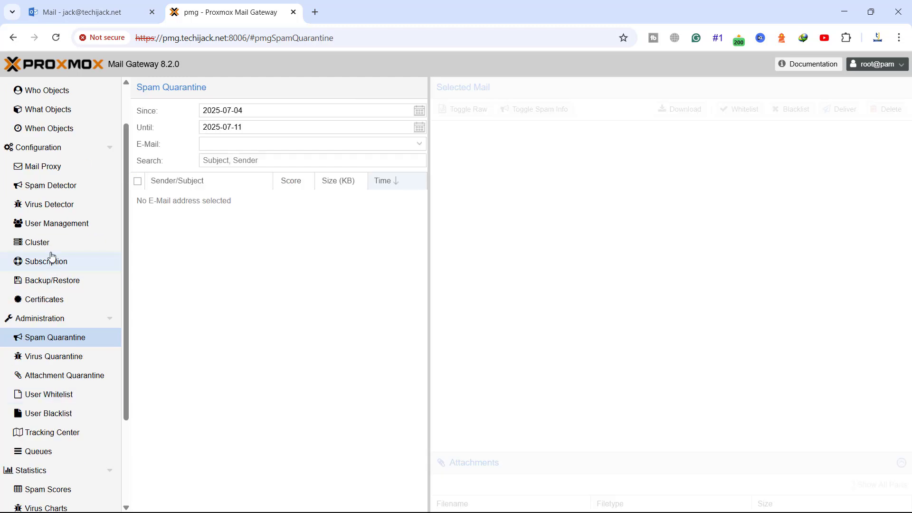
{"action": "left_click", "coordinate": [43, 166]}
{"action": "left_click", "coordinate": [153, 149]}
{"action": "type", "text": "103.1"}
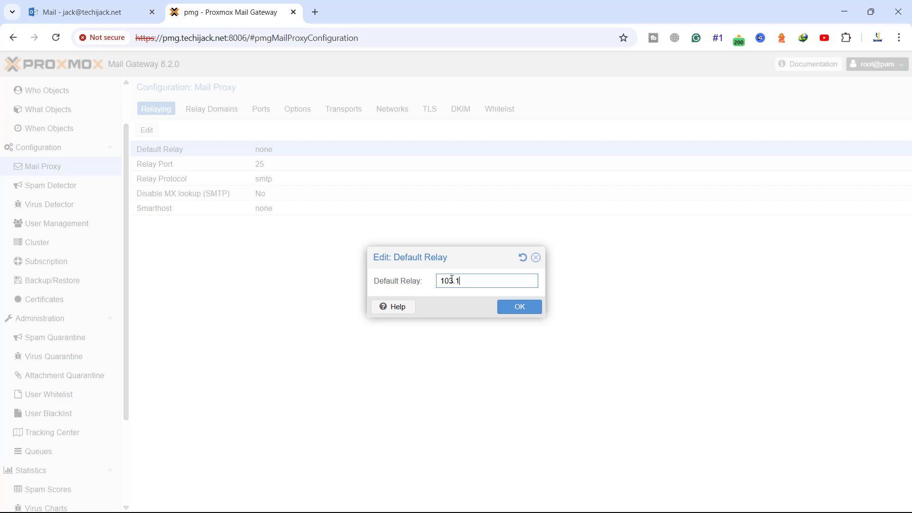
{"action": "type", "text": "34"}
{"action": "type", "text": ".46.91"}
{"action": "left_click", "coordinate": [505, 306]}
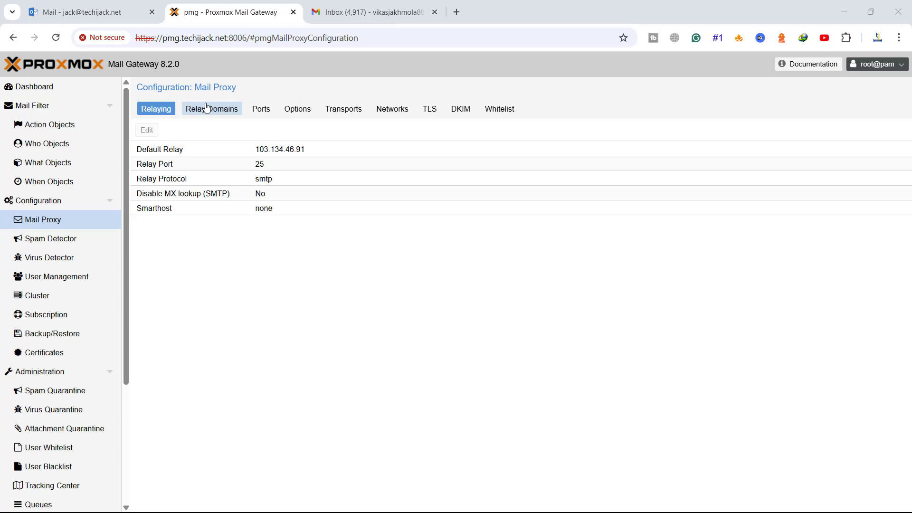
Step: Add relay domain techijack.net with the comment 'My Accepted Domain'
{"action": "left_click", "coordinate": [208, 111]}
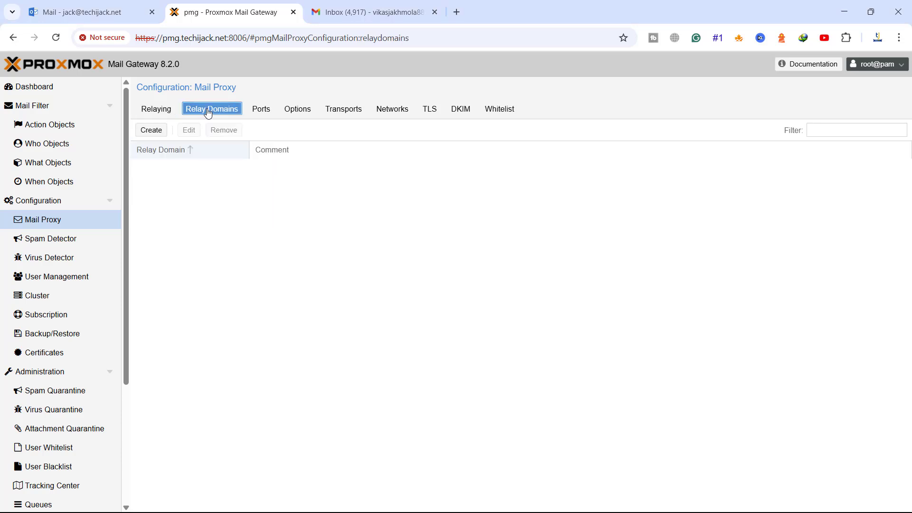
{"action": "left_click", "coordinate": [151, 131]}
{"action": "type", "text": "tec"}
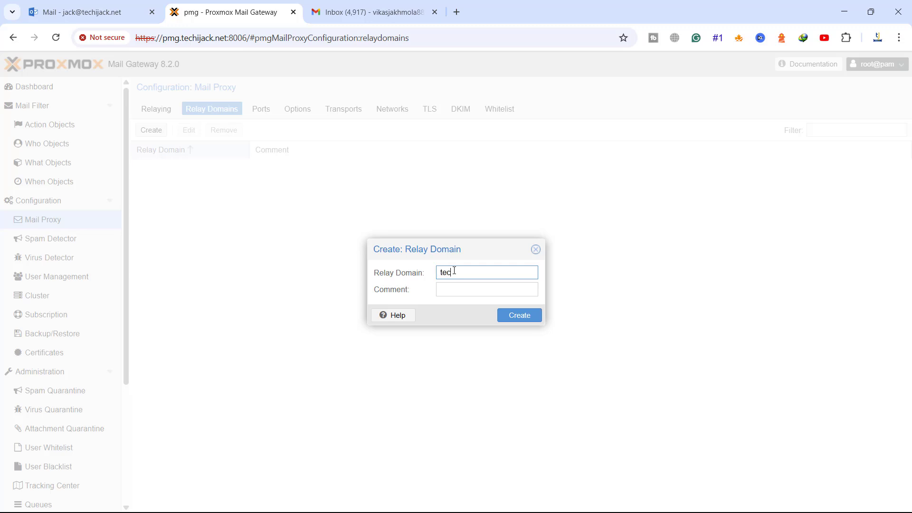
{"action": "type", "text": "hijack.net"}
{"action": "left_click", "coordinate": [467, 290]}
{"action": "type", "text": "Accepted D"}
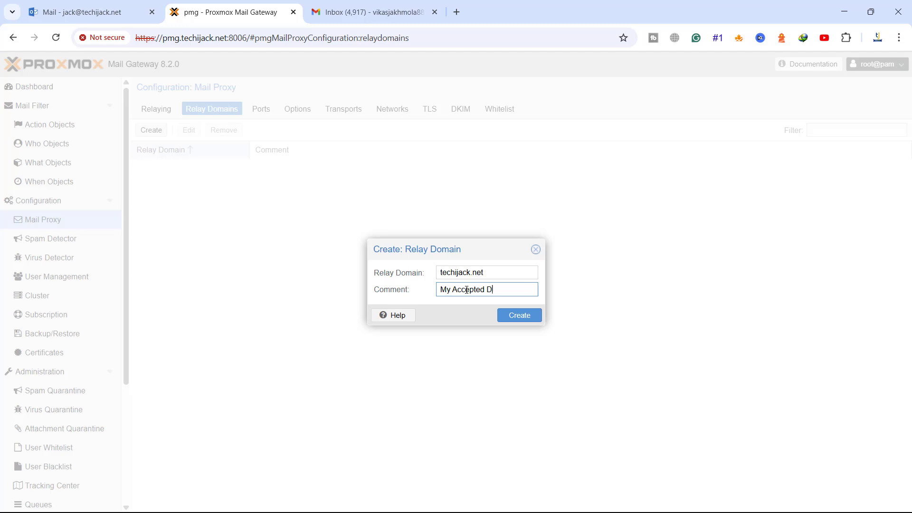
{"action": "type", "text": "omain"}
{"action": "left_click", "coordinate": [515, 315]}
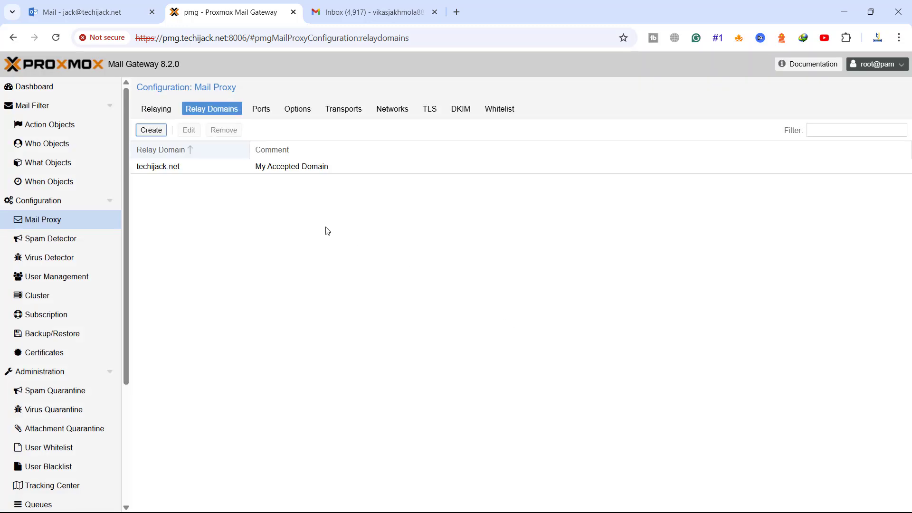
Step: Recheck the relay domains list and the default relay settings
{"action": "left_click", "coordinate": [211, 108]}
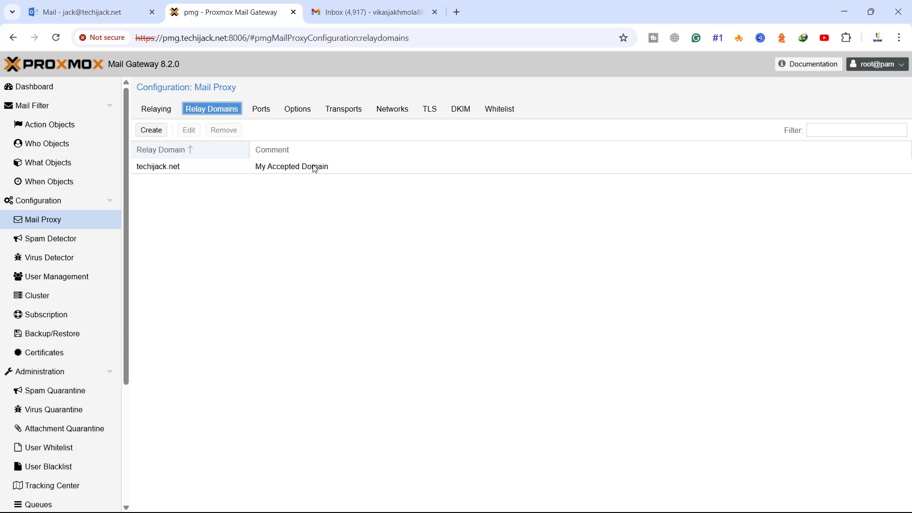
{"action": "left_click", "coordinate": [157, 110]}
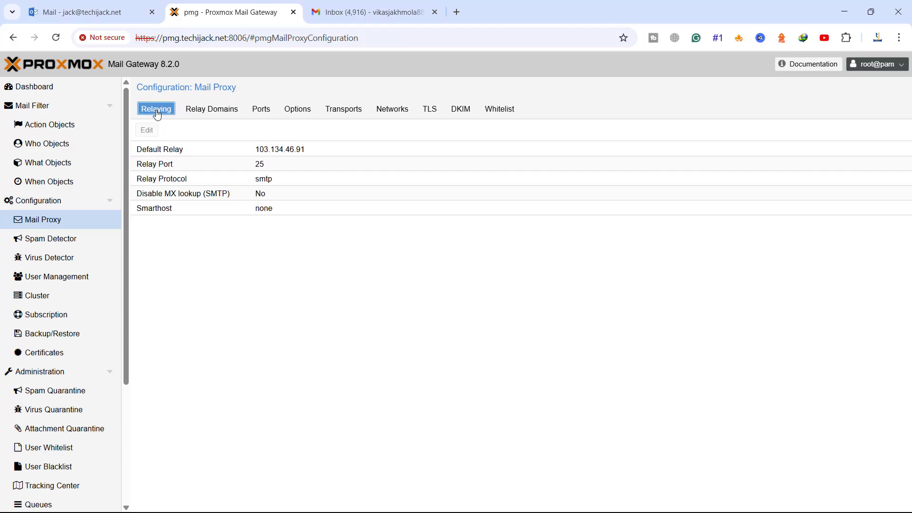
{"action": "left_click", "coordinate": [211, 113]}
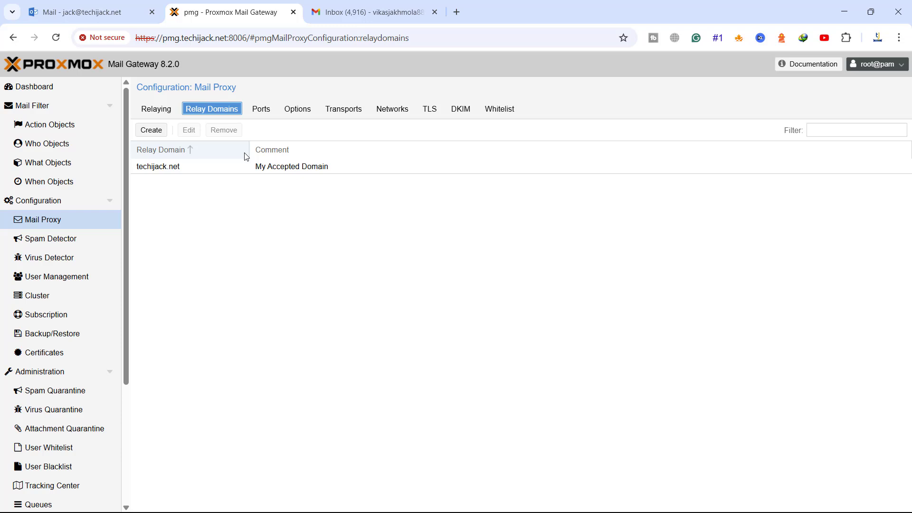
{"action": "key", "text": "Tab"}
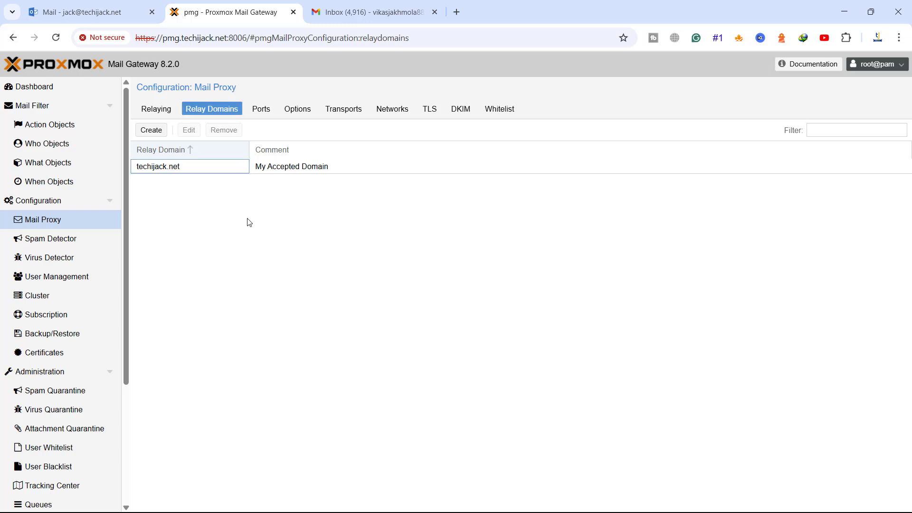
Step: Start adding a trusted network, then cancel the dialog
{"action": "key", "text": "shift+Tab"}
{"action": "key", "text": "Right"}
{"action": "key", "text": "Right"}
{"action": "key", "text": "Right"}
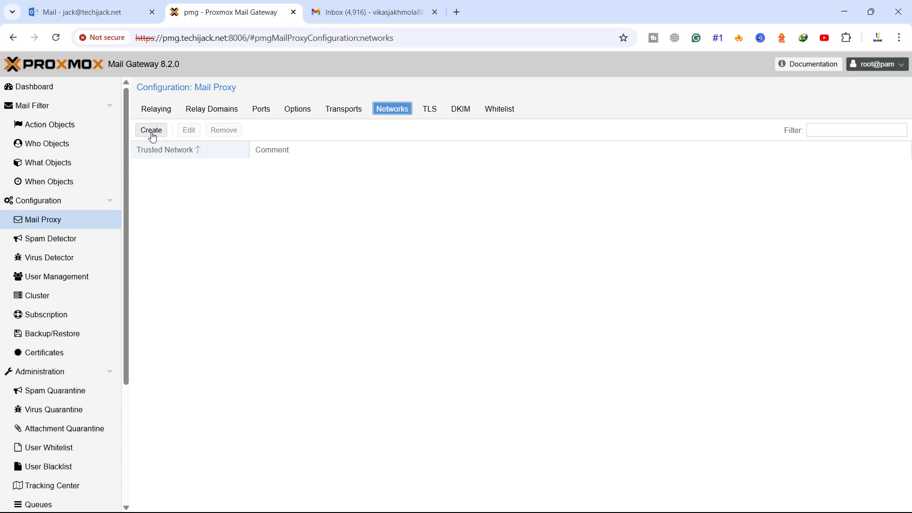
{"action": "left_click", "coordinate": [152, 132]}
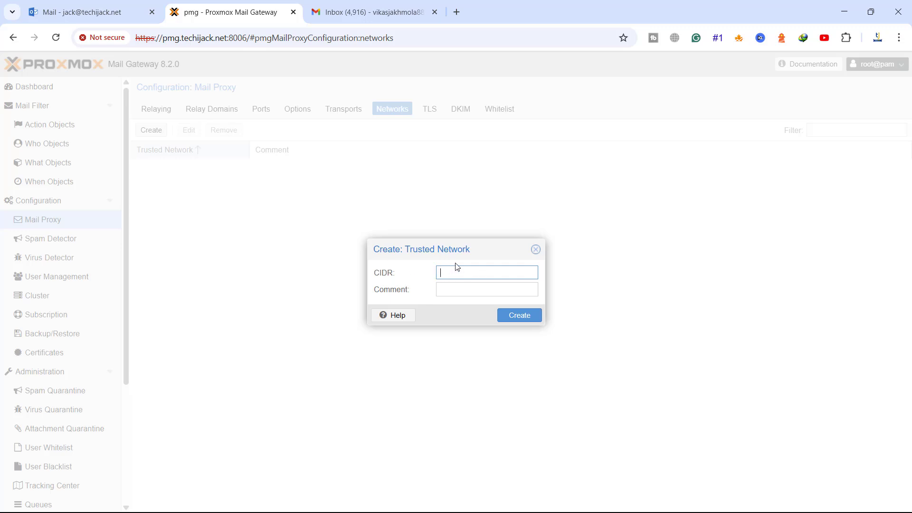
{"action": "left_click", "coordinate": [535, 250]}
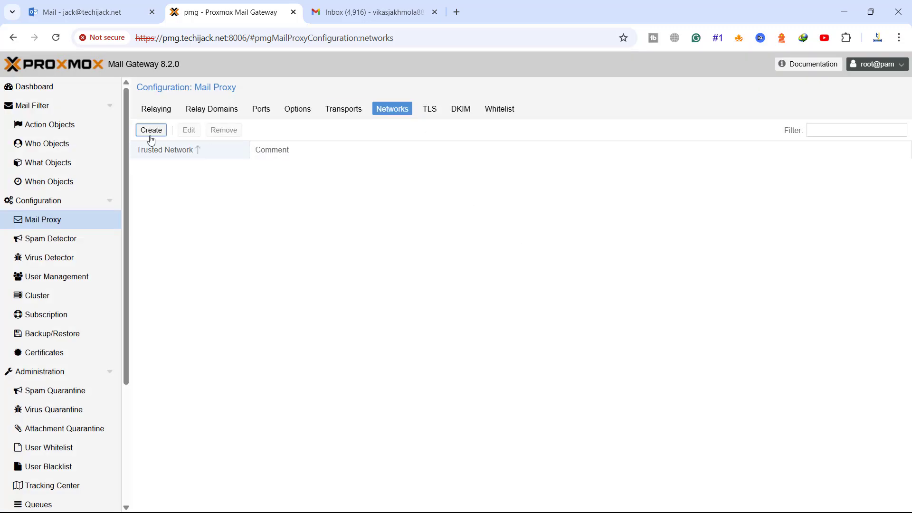
Step: Check the empty transports list and confirm techijack.net under Relay Domains
{"action": "key", "text": "Left"}
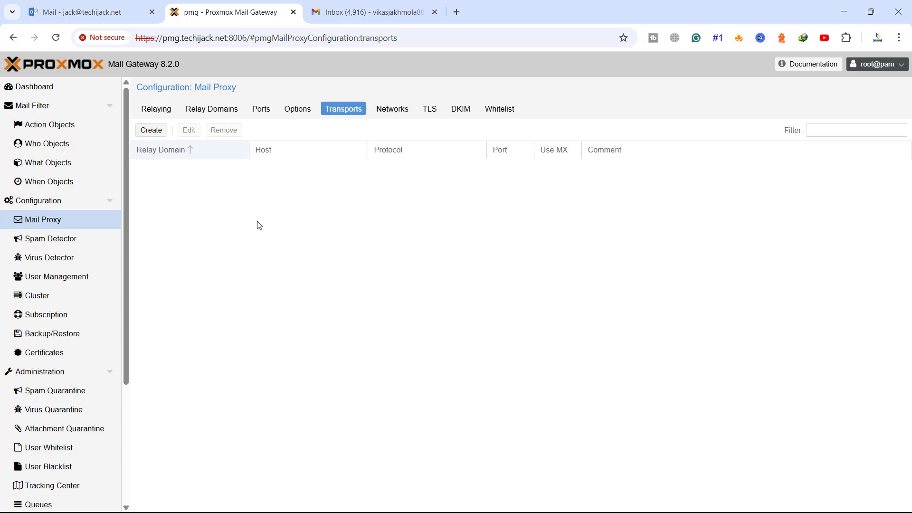
{"action": "left_click", "coordinate": [158, 114]}
{"action": "left_click", "coordinate": [212, 113]}
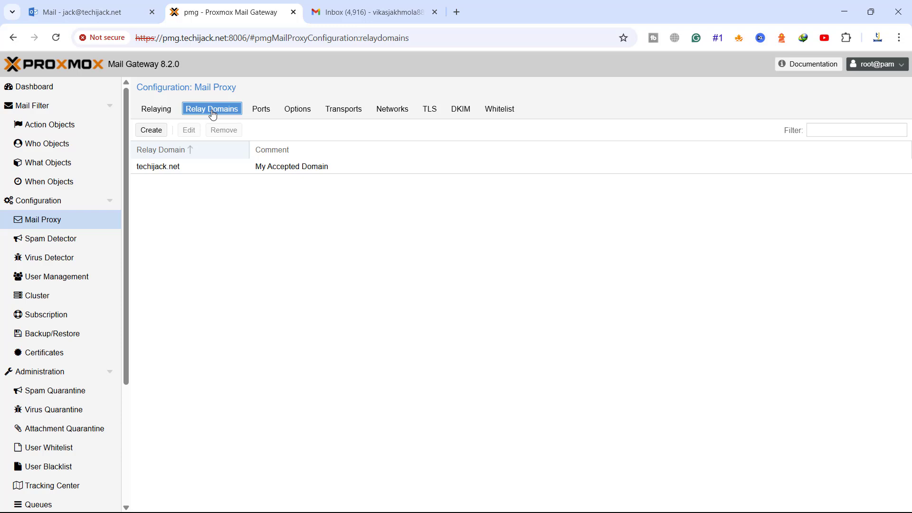
{"action": "key", "text": "Tab"}
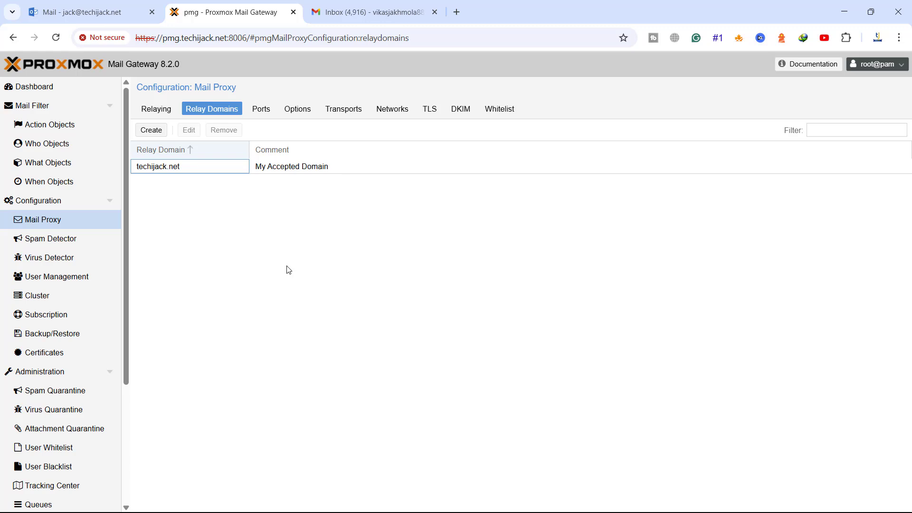
{"action": "left_click", "coordinate": [373, 13]}
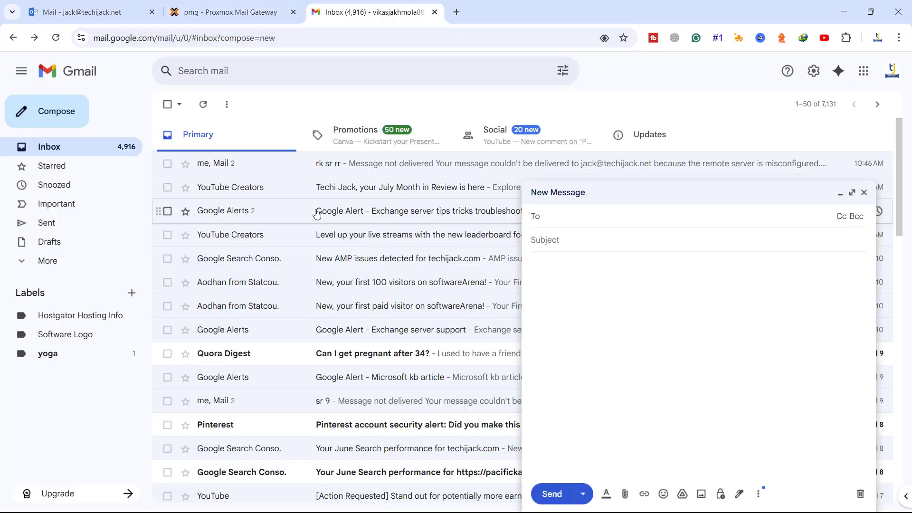
{"action": "left_click", "coordinate": [396, 165]}
{"action": "scroll", "coordinate": [396, 277], "scroll_direction": "down", "scroll_amount": 2}
{"action": "scroll", "coordinate": [377, 226], "scroll_direction": "up", "scroll_amount": 1}
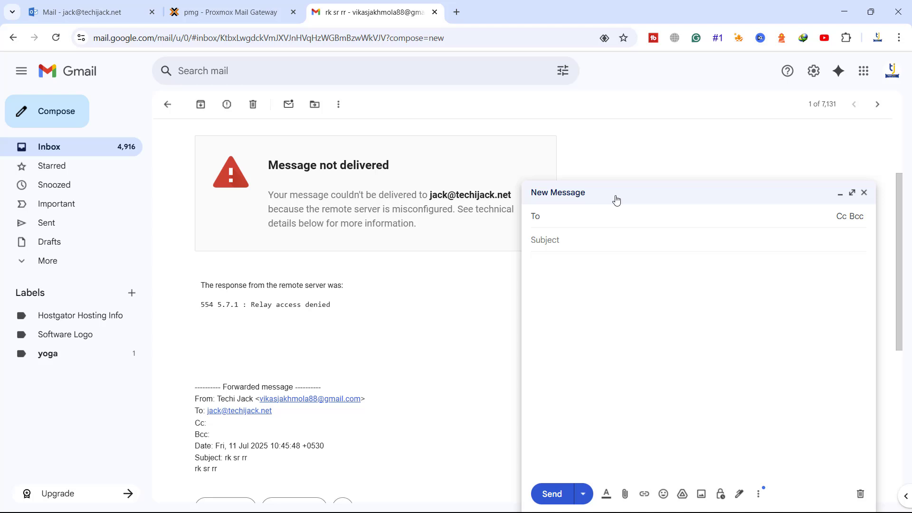
{"action": "scroll", "coordinate": [399, 271], "scroll_direction": "down", "scroll_amount": 1}
{"action": "left_click_drag", "start_coordinate": [248, 245], "coordinate": [349, 257]}
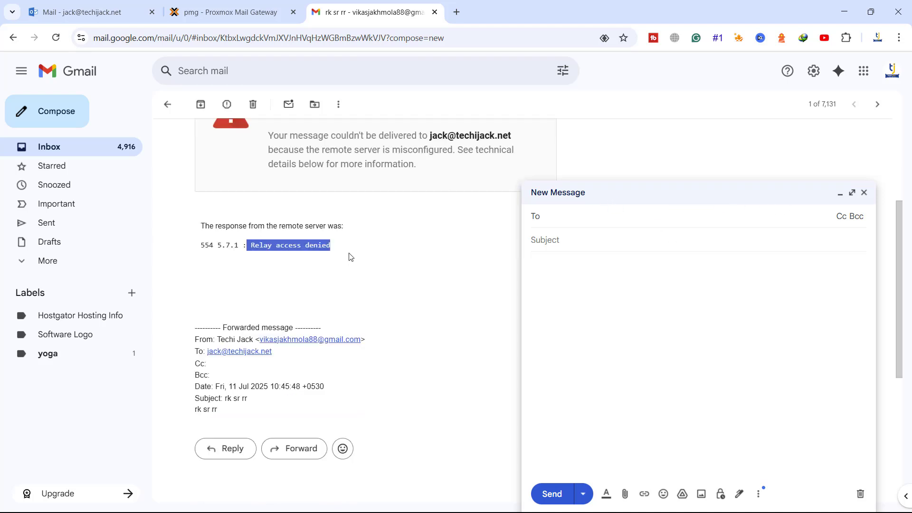
{"action": "scroll", "coordinate": [378, 283], "scroll_direction": "up", "scroll_amount": 1}
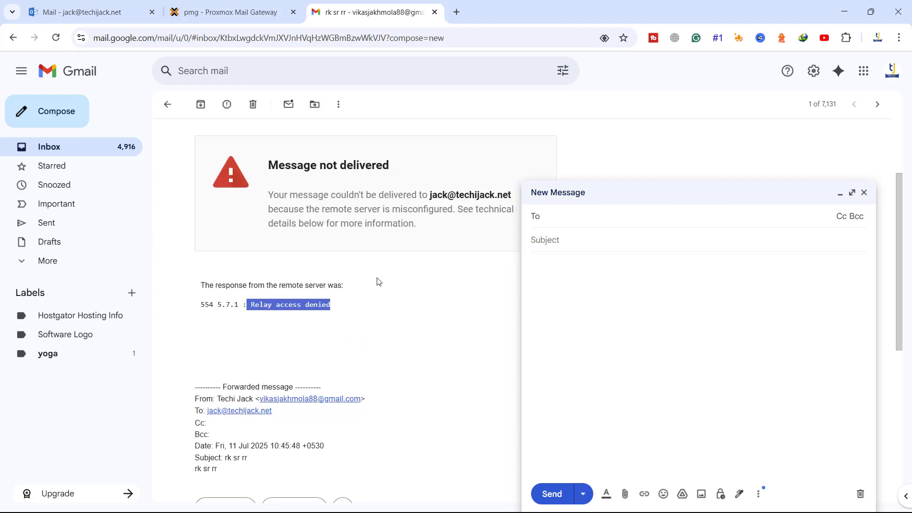
{"action": "left_click", "coordinate": [576, 223]}
{"action": "type", "text": "jack"}
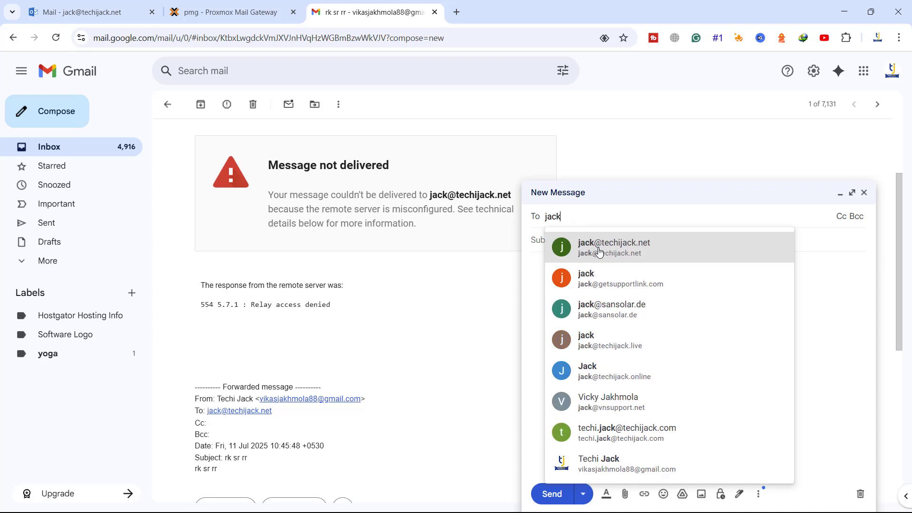
{"action": "left_click", "coordinate": [600, 254]}
{"action": "left_click", "coordinate": [568, 258]}
{"action": "type", "text": "after config"}
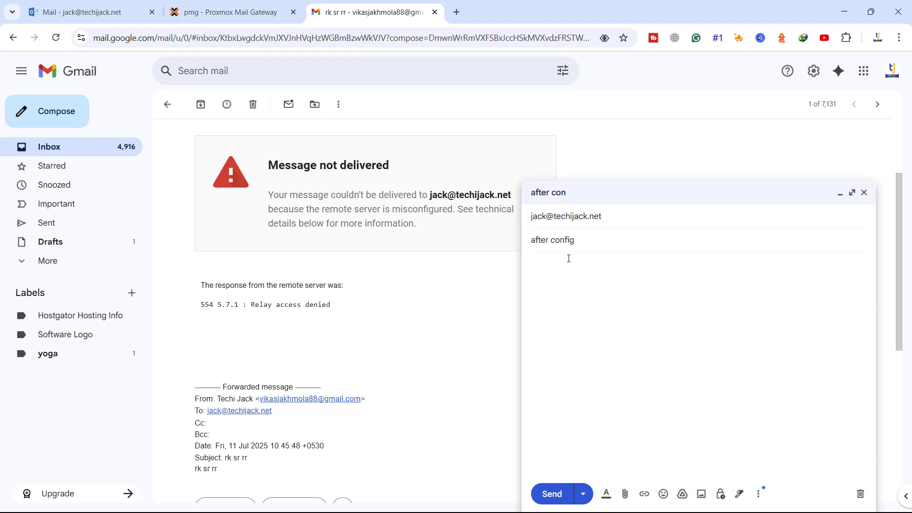
{"action": "key", "text": "Tab"}
{"action": "type", "text": "Rk SR RR 6"}
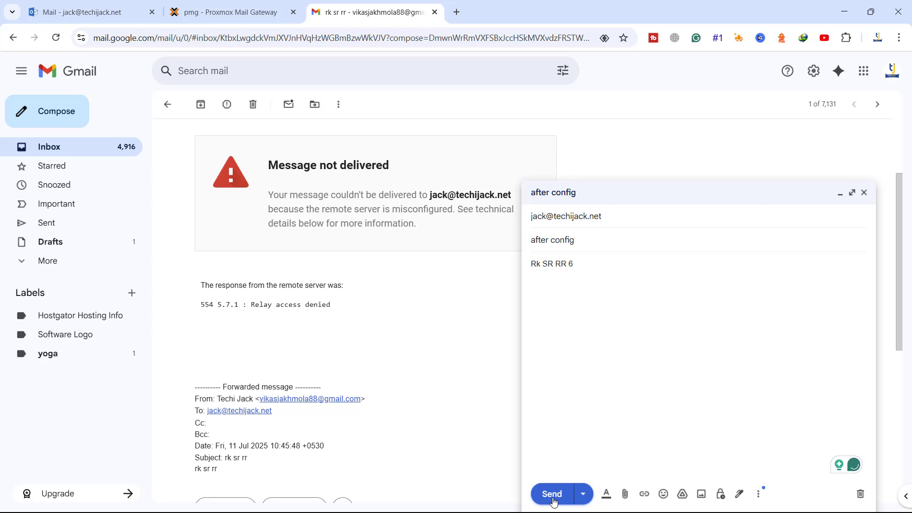
{"action": "left_click", "coordinate": [553, 495]}
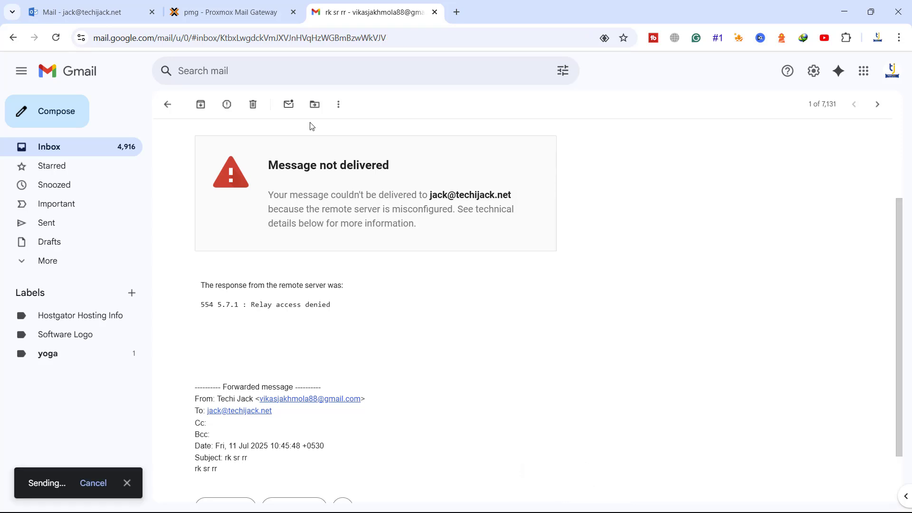
{"action": "left_click", "coordinate": [237, 17]}
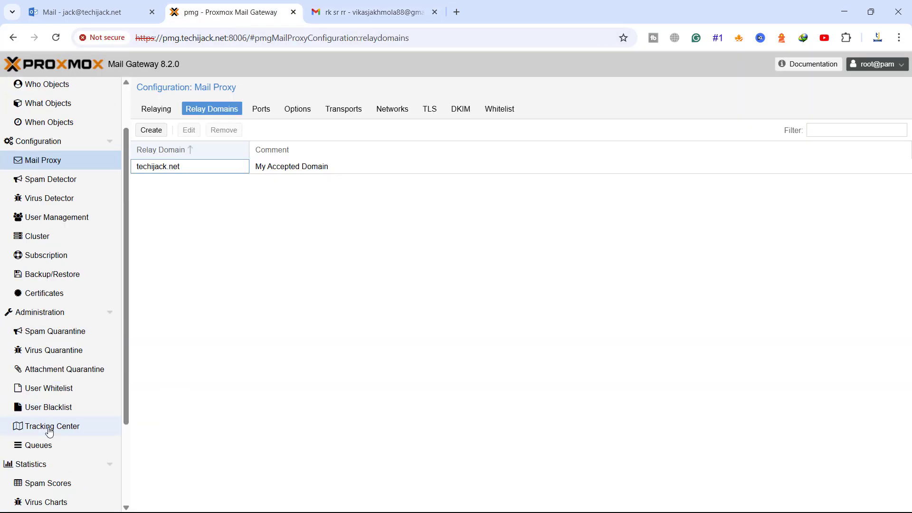
{"action": "left_click", "coordinate": [49, 426]}
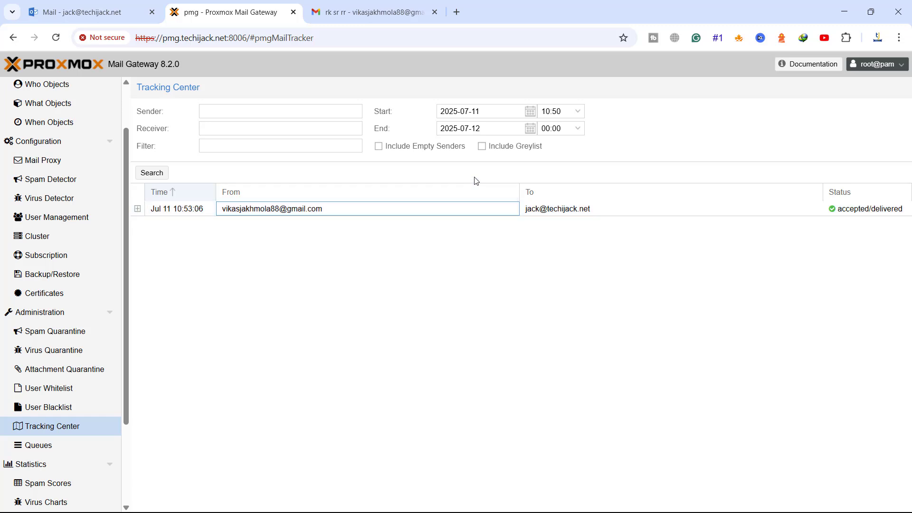
{"action": "left_click_drag", "start_coordinate": [226, 208], "coordinate": [322, 208]}
{"action": "left_click", "coordinate": [515, 263]}
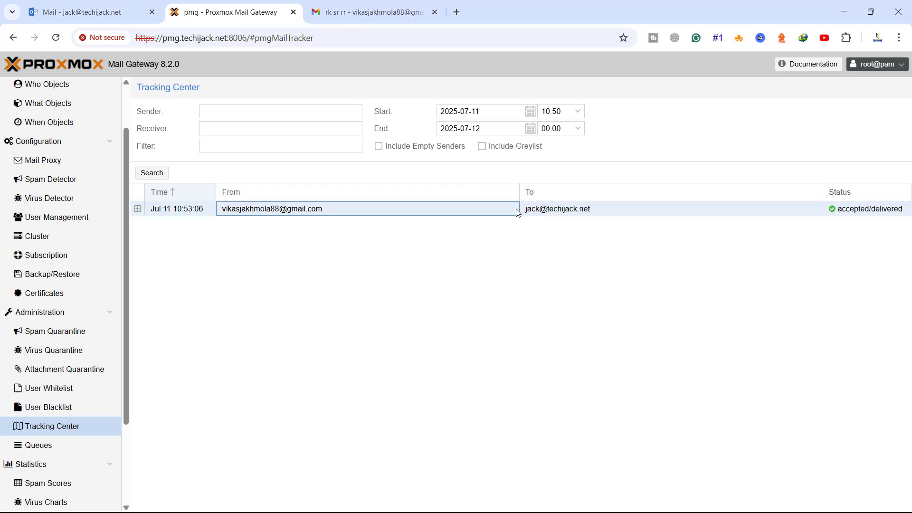
{"action": "left_click_drag", "start_coordinate": [525, 208], "coordinate": [602, 214]}
{"action": "left_click", "coordinate": [761, 239]}
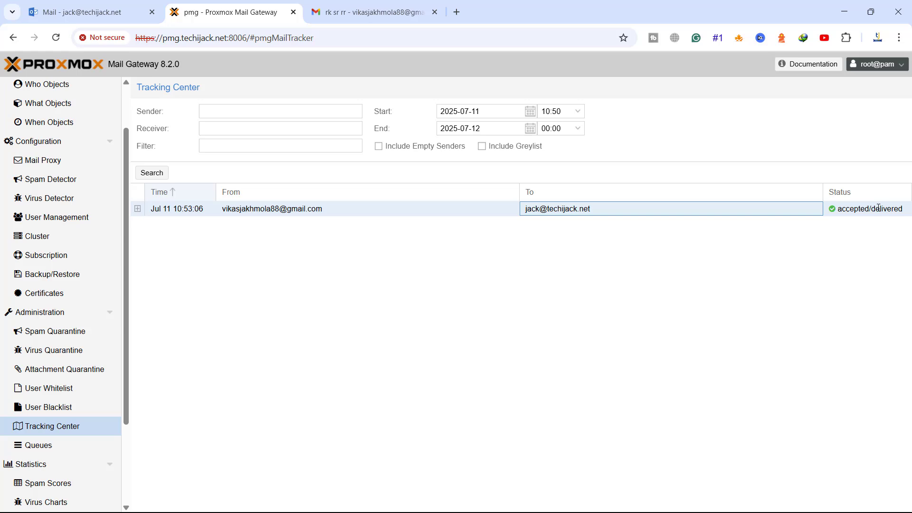
{"action": "left_click", "coordinate": [138, 209]}
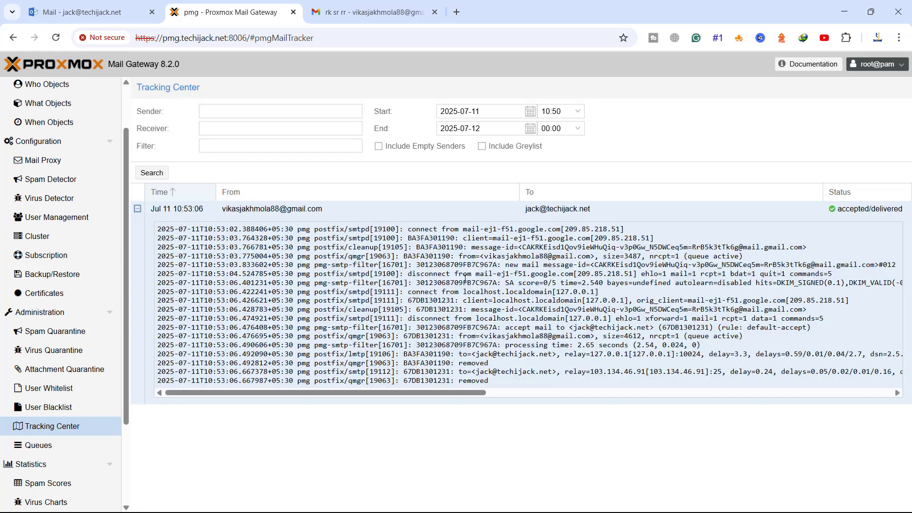
{"action": "mouse_move", "coordinate": [398, 388]}
{"action": "left_mouse_down"}
{"action": "mouse_move", "coordinate": [446, 391]}
{"action": "mouse_move", "coordinate": [529, 372]}
{"action": "mouse_move", "coordinate": [888, 392]}
{"action": "left_mouse_up"}
{"action": "left_click_drag", "start_coordinate": [781, 371], "coordinate": [862, 372]}
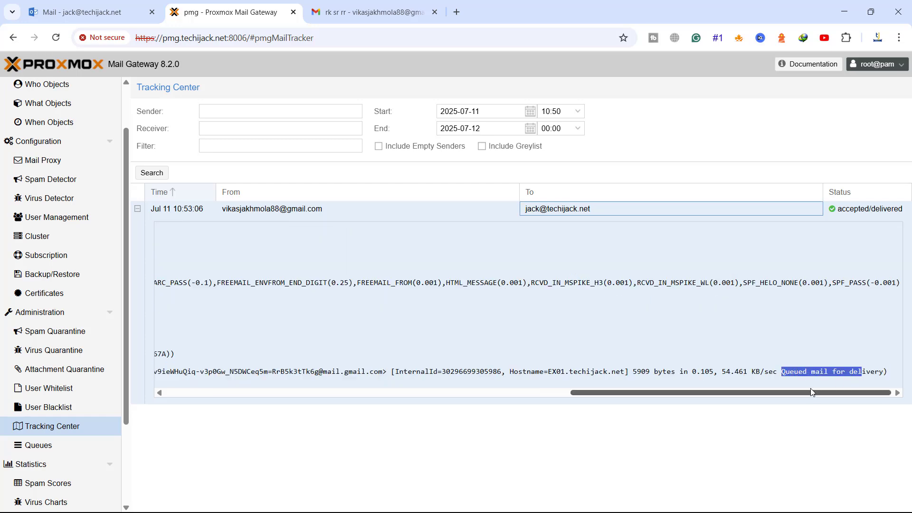
{"action": "left_click_drag", "start_coordinate": [811, 392], "coordinate": [407, 392]}
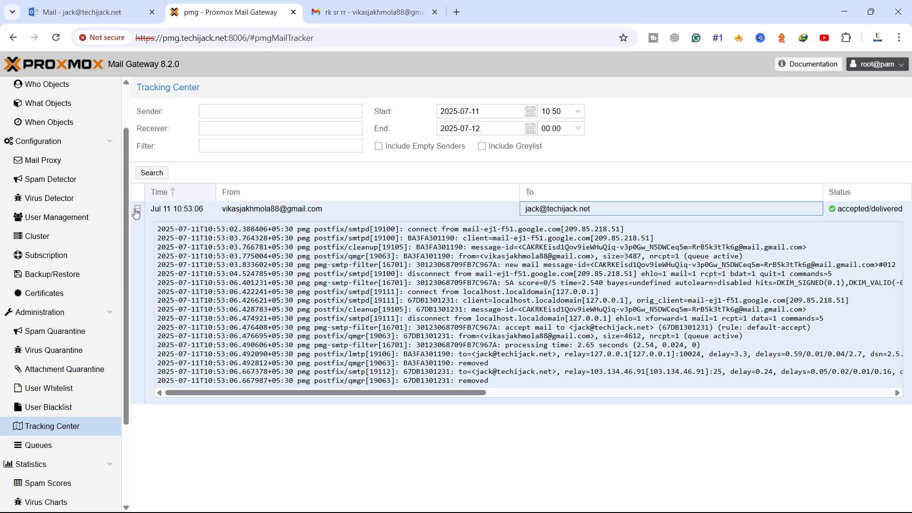
{"action": "left_click", "coordinate": [137, 210]}
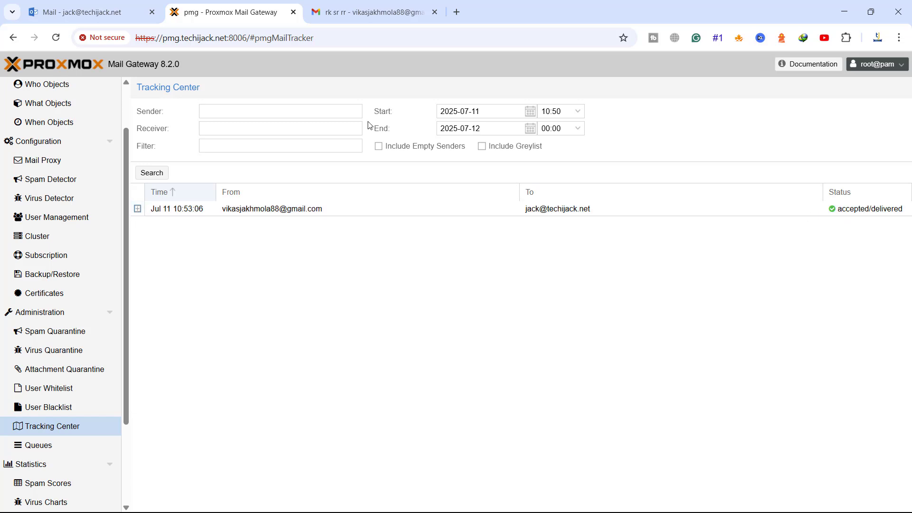
Step: Read the 'after config' message from Techi Jack in jack's Outlook inbox
{"action": "left_click", "coordinate": [80, 13]}
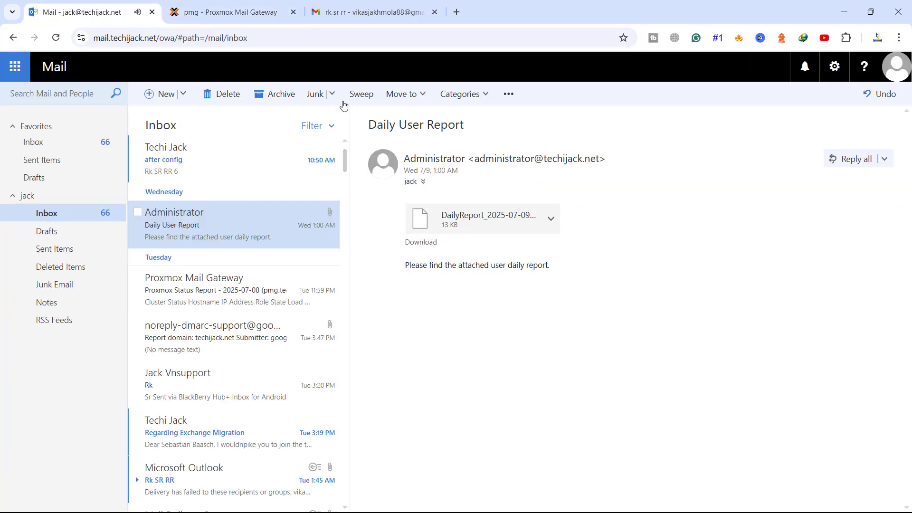
{"action": "left_click", "coordinate": [161, 156]}
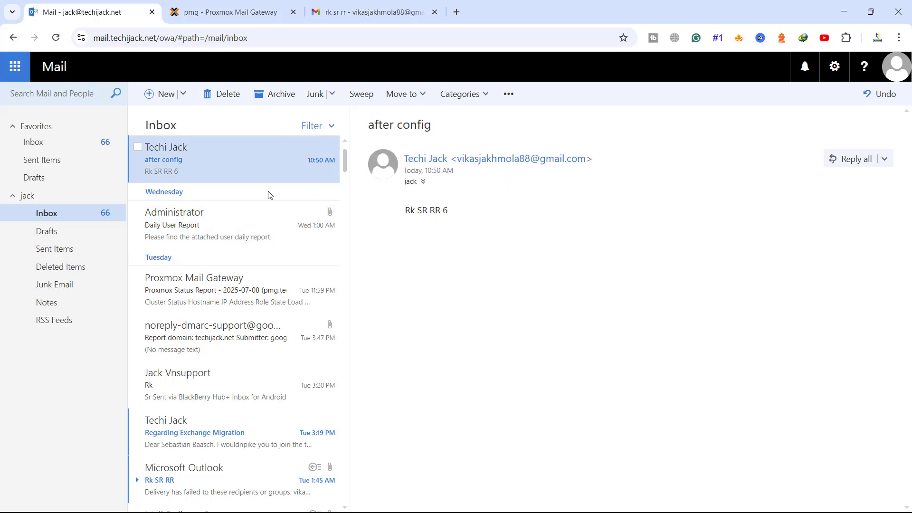
{"action": "scroll", "coordinate": [261, 274], "scroll_direction": "down", "scroll_amount": 5}
{"action": "scroll", "coordinate": [260, 275], "scroll_direction": "up", "scroll_amount": 5}
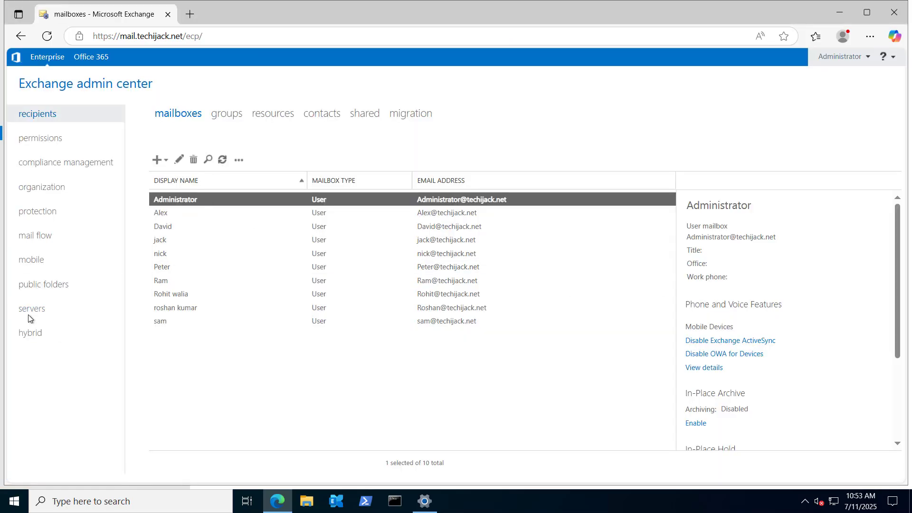
Step: View the servers list, then EX01's five enabled mail flow receive connectors
{"action": "left_click", "coordinate": [25, 310]}
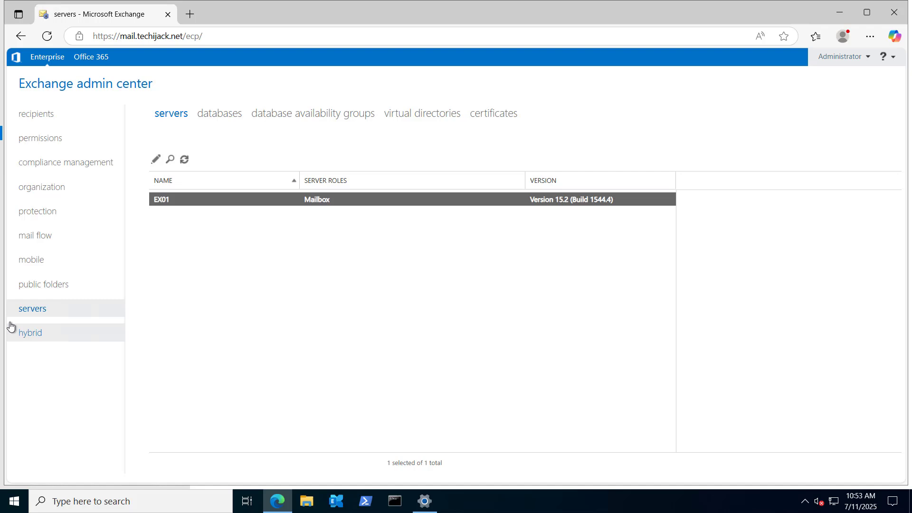
{"action": "left_click", "coordinate": [30, 242]}
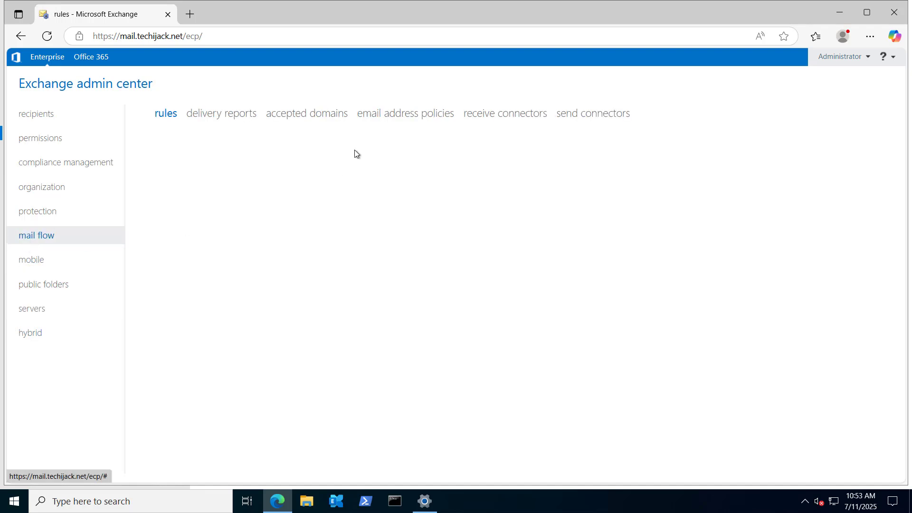
{"action": "left_click", "coordinate": [507, 117]}
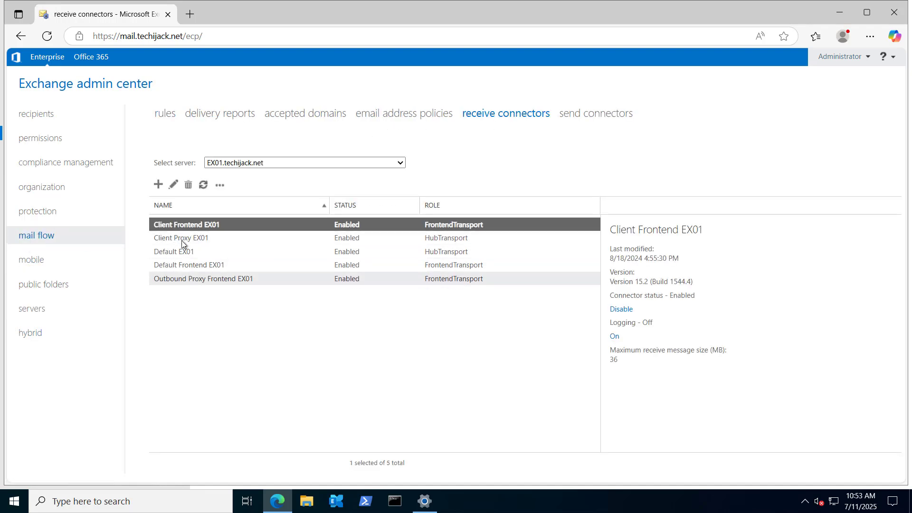